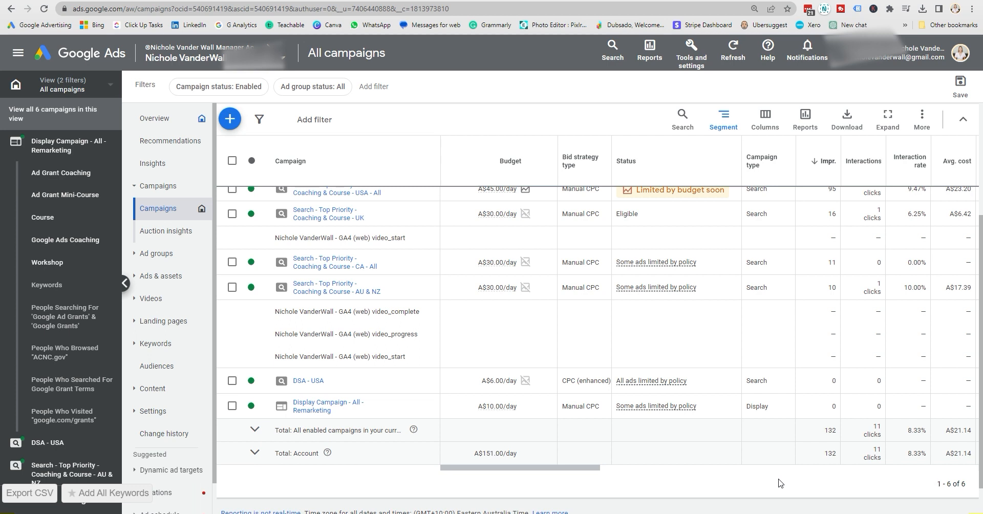
scroll(732, 343, up, 2)
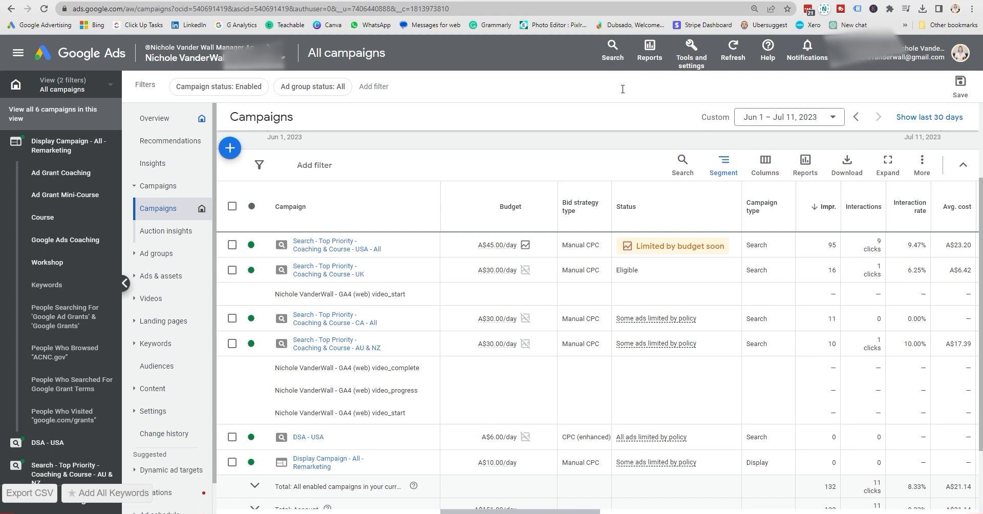
click(817, 53)
click(816, 53)
mouse_move(672, 321)
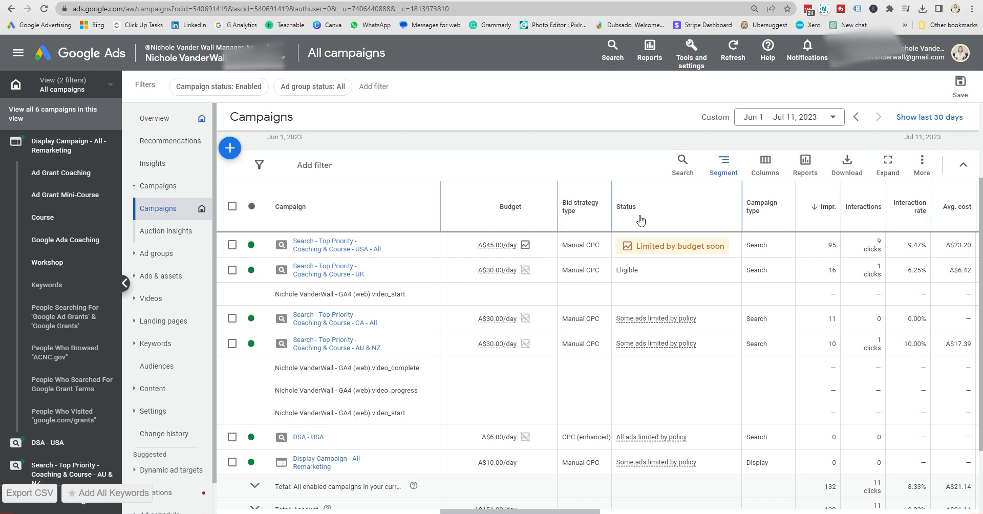
click(758, 165)
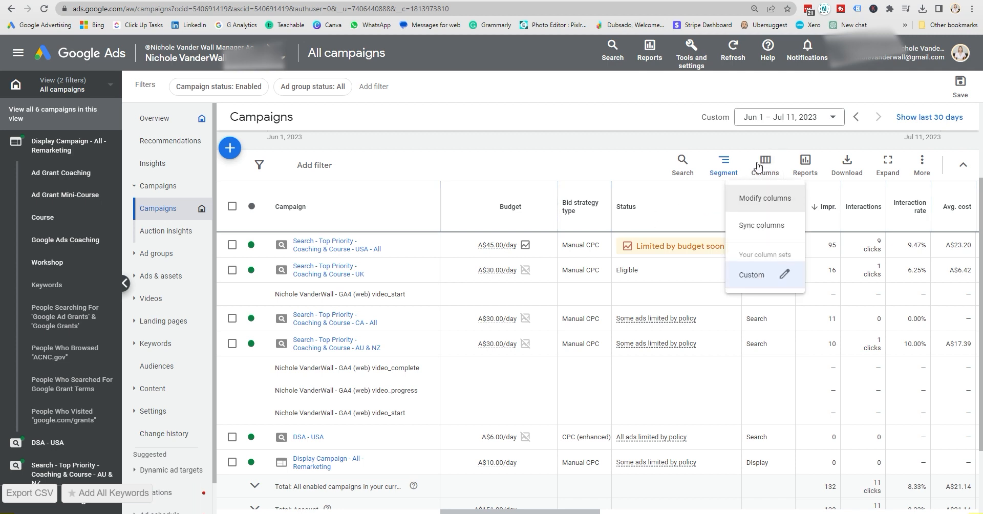
click(619, 161)
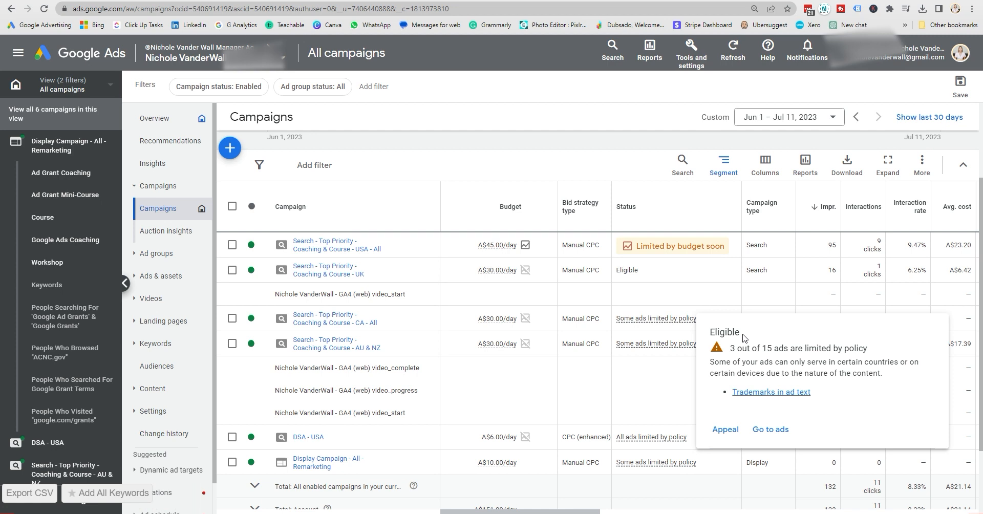
- Open the policy-limited ads of the Search - Top Priority - Coaching & Course - CA - All campaign from its status details
right_click(776, 432)
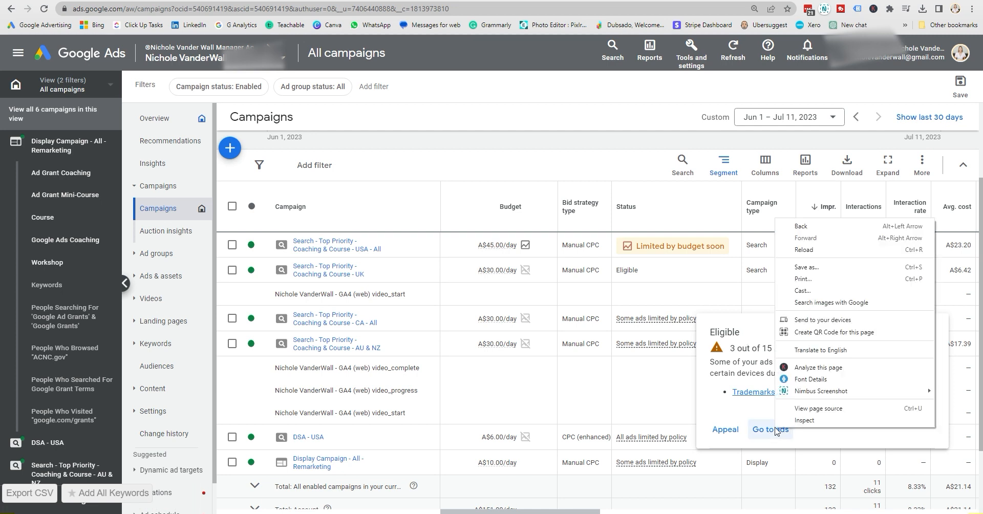
click(774, 431)
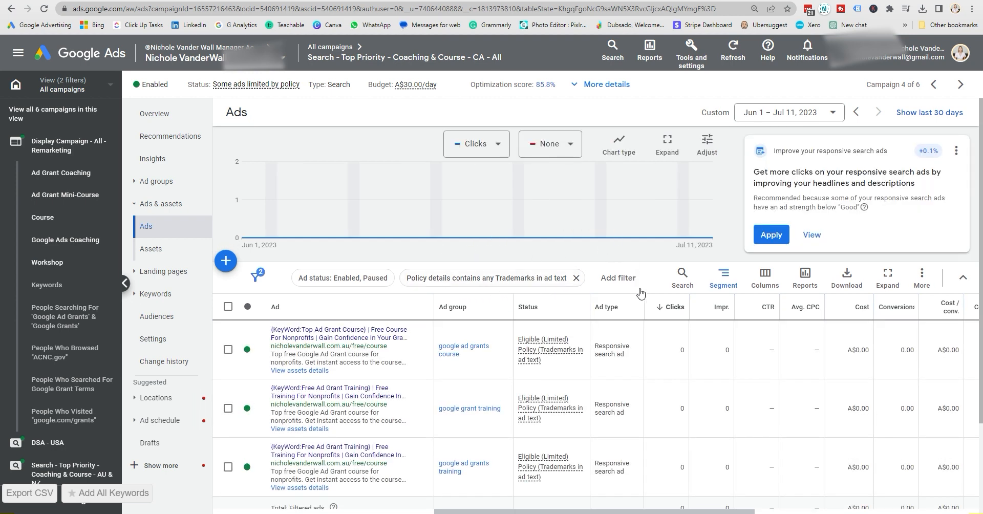
scroll(640, 297, down, 1)
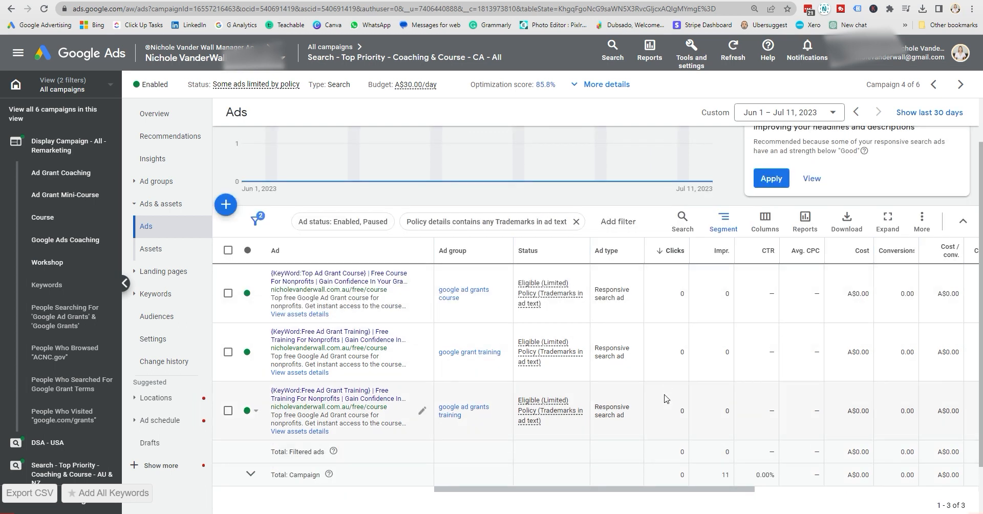
- Appeal the "Trademarks in ad text" violation as "Made changes to comply with policy" for all affected ads in the CA campaign
mouse_move(541, 288)
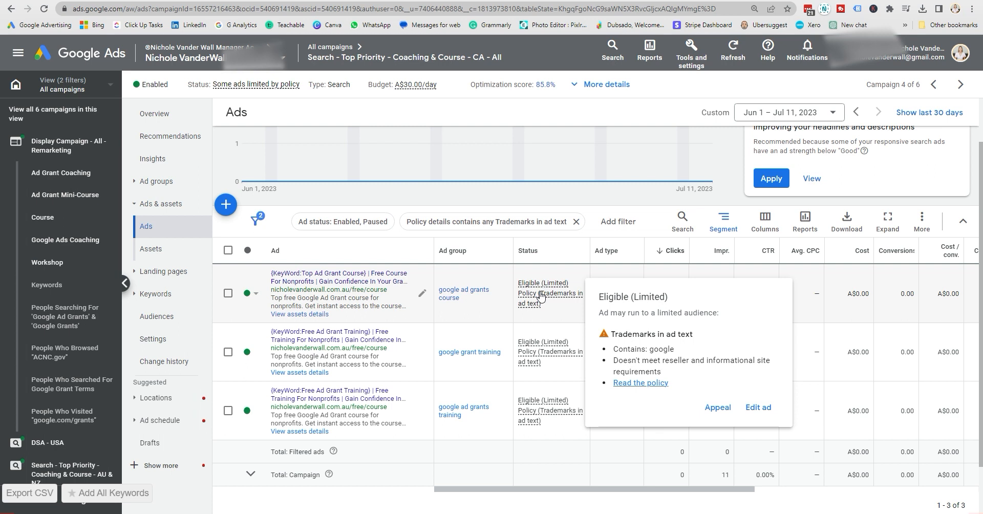
click(716, 408)
click(378, 258)
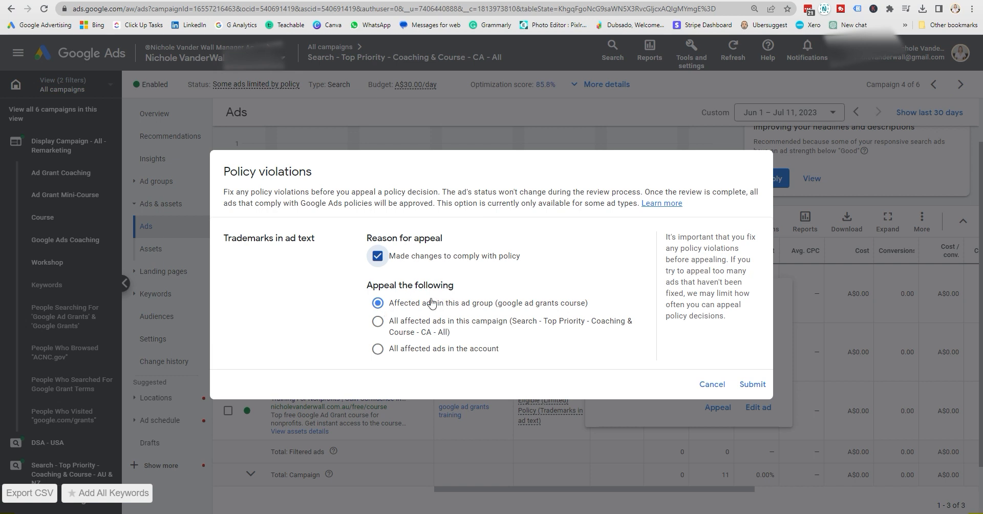
click(420, 325)
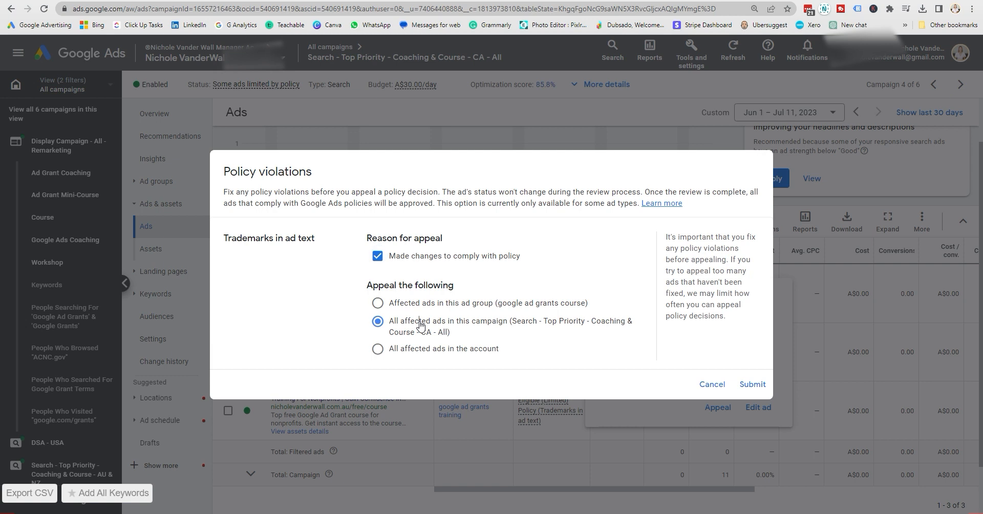
click(411, 349)
click(378, 321)
click(751, 384)
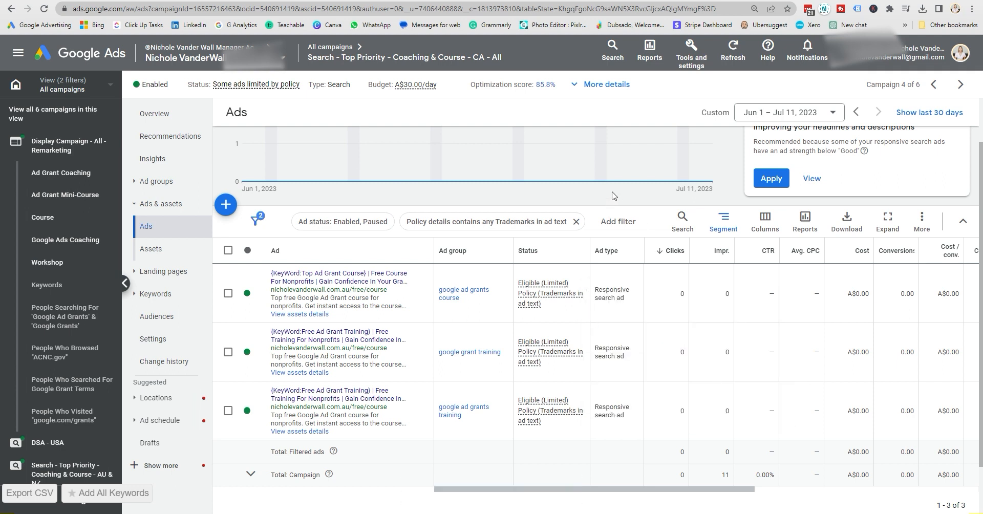
- Track the appeal from the google ad grants course ad's status details and check its date and status in the appeal history
mouse_move(558, 295)
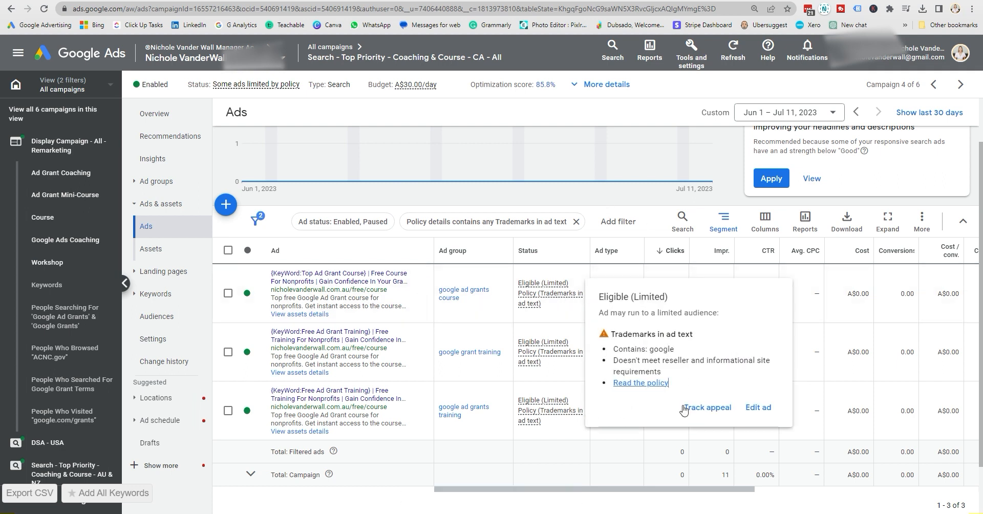
click(699, 412)
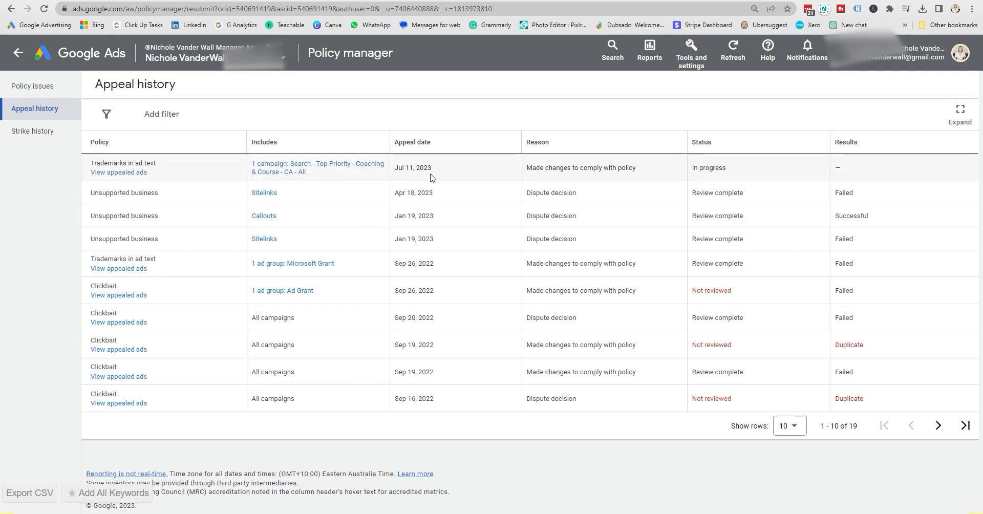
double_click(412, 169)
drag(718, 168, 690, 172)
click(706, 177)
triple_click(703, 193)
click(703, 192)
- Return from the appeal history to the ads list and inspect the policy details of the first DSA - USA ad
click(18, 54)
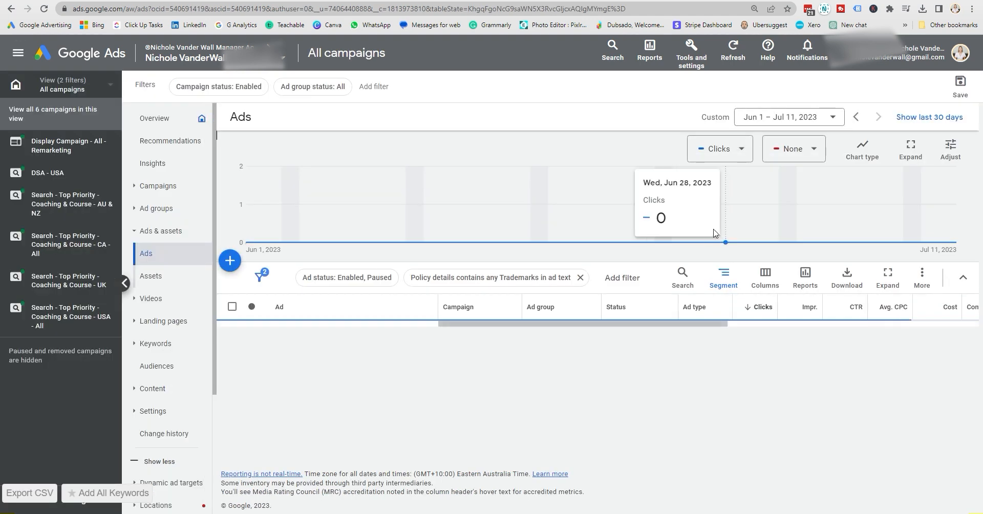
scroll(647, 256, down, 1)
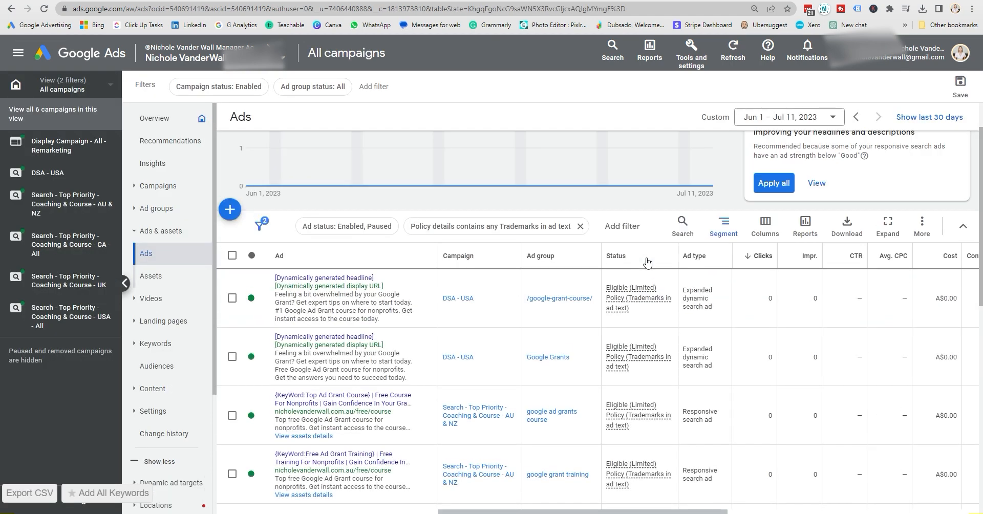
mouse_move(638, 288)
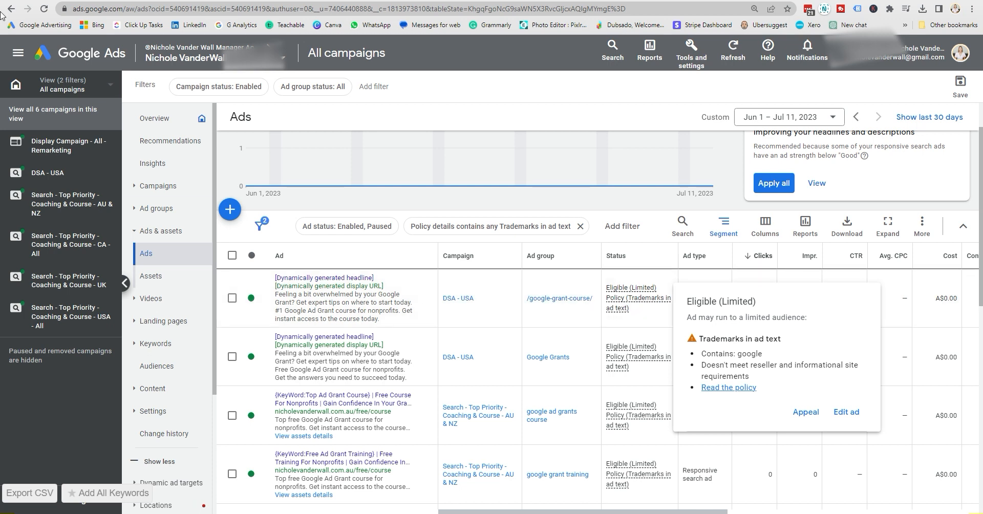
- Go back to the campaigns list and check the policy status of the CA and AU & NZ search campaigns
click(158, 191)
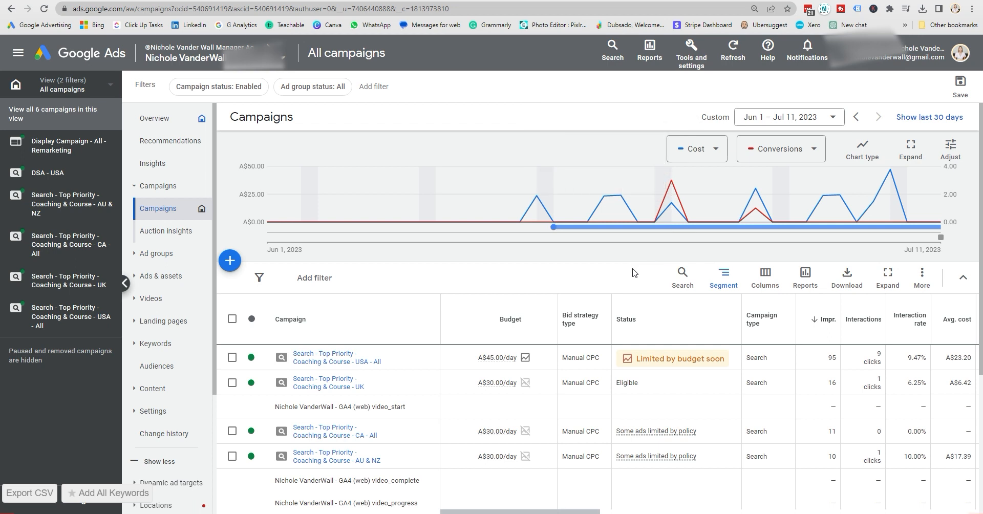
scroll(645, 266, down, 1)
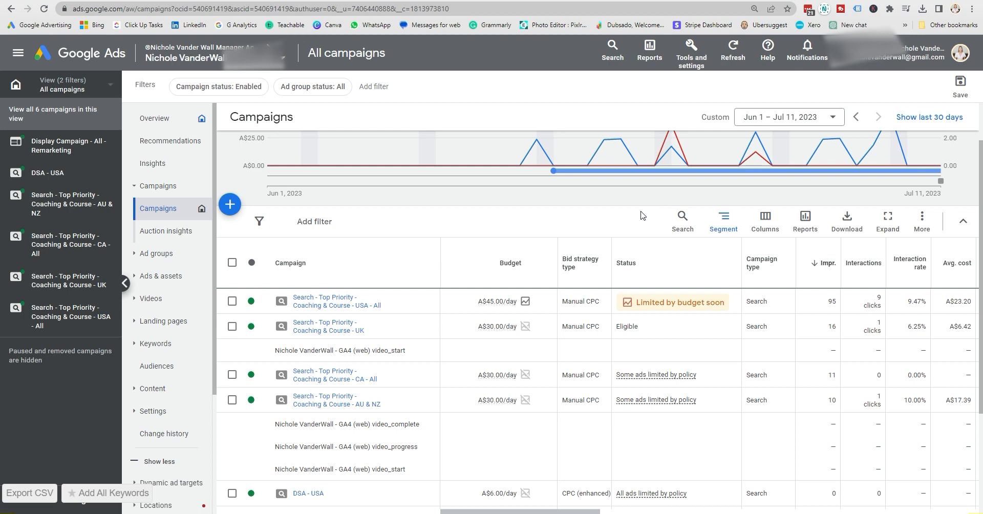
scroll(646, 214, down, 1)
mouse_move(686, 324)
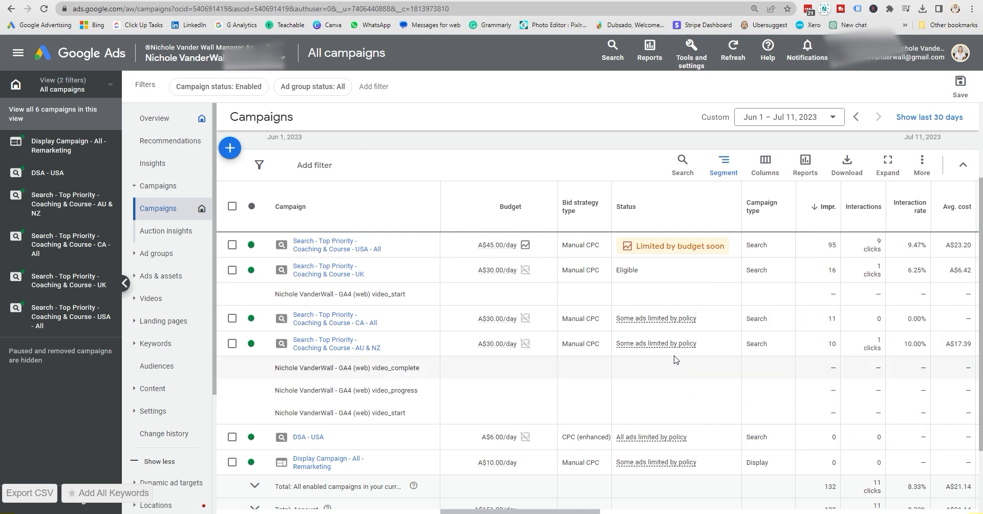
mouse_move(676, 351)
- Open the account's assets report and review the approval status of its sitelinks and callouts
click(141, 275)
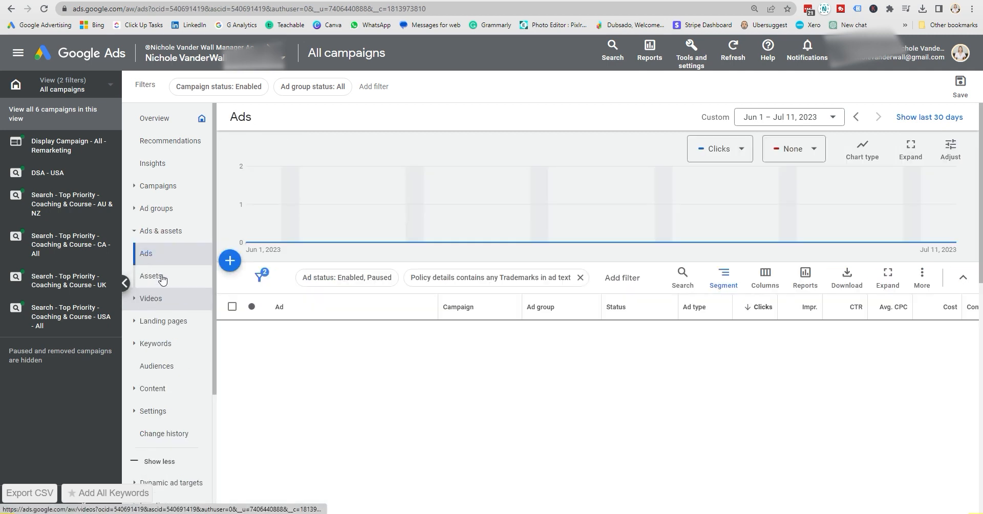
click(162, 279)
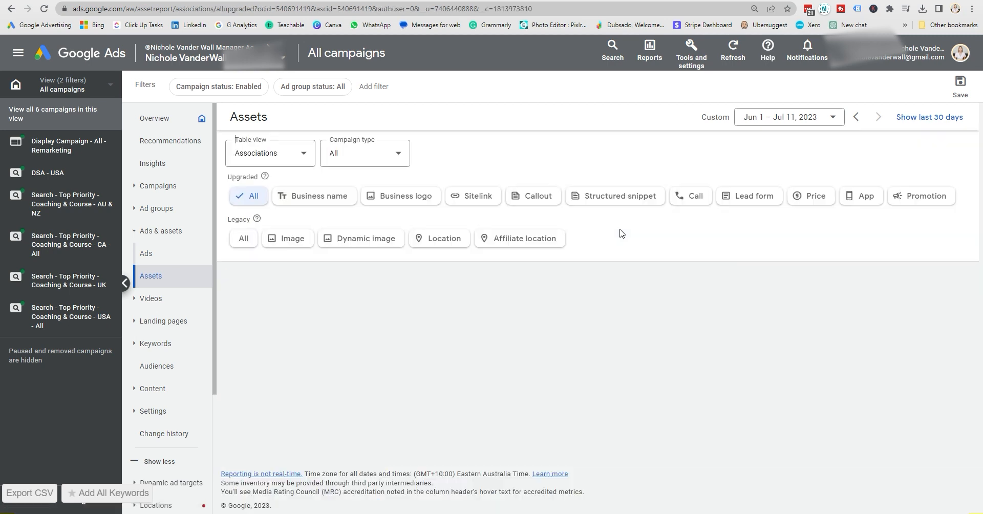
scroll(646, 234, down, 2)
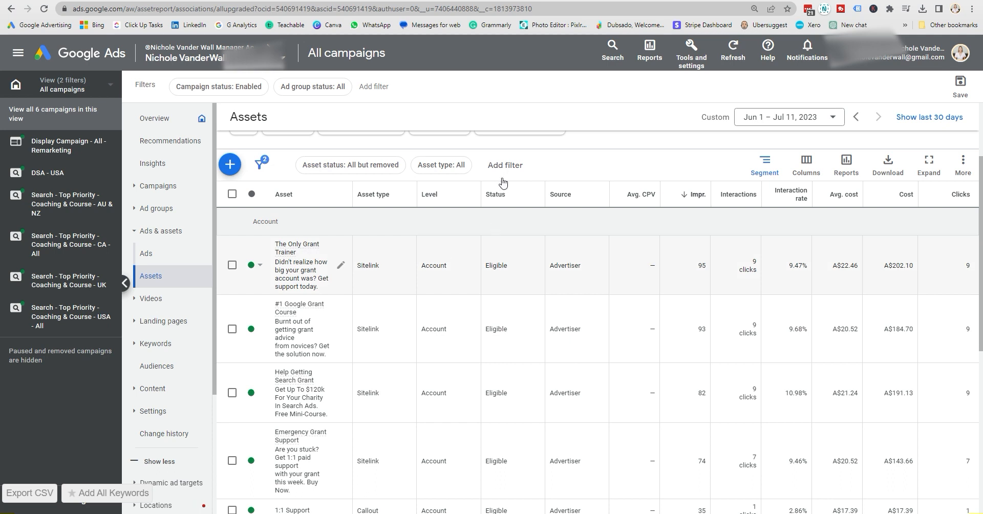
scroll(514, 269, down, 7)
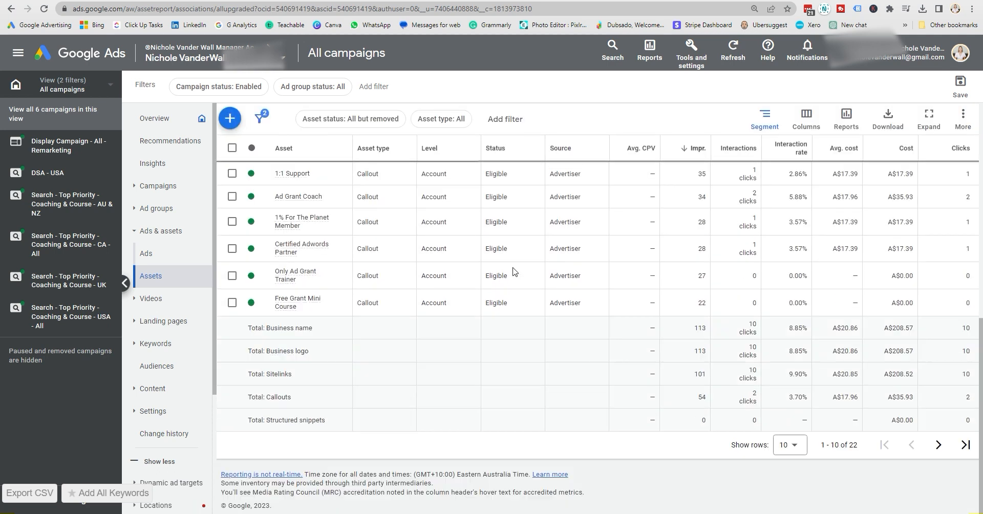
scroll(515, 271, up, 3)
scroll(514, 263, up, 1)
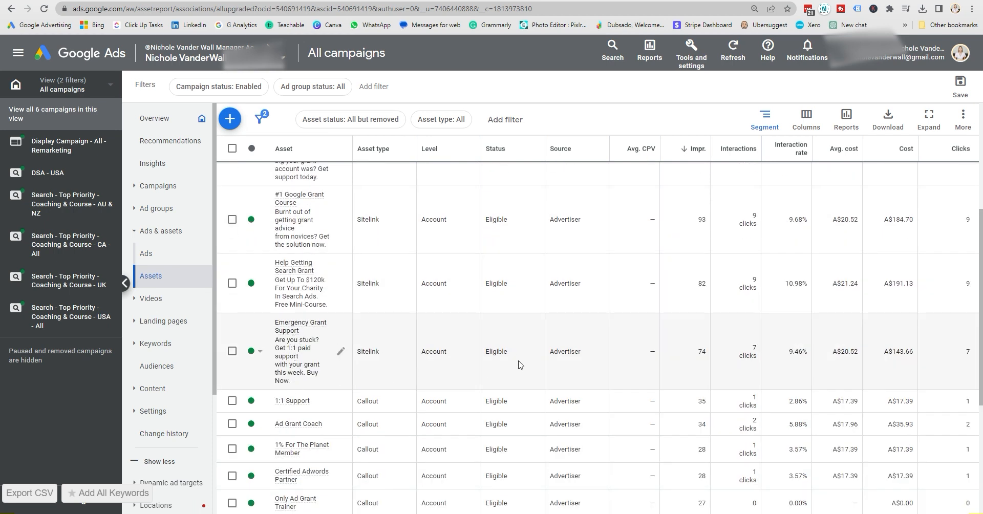
scroll(519, 365, up, 3)
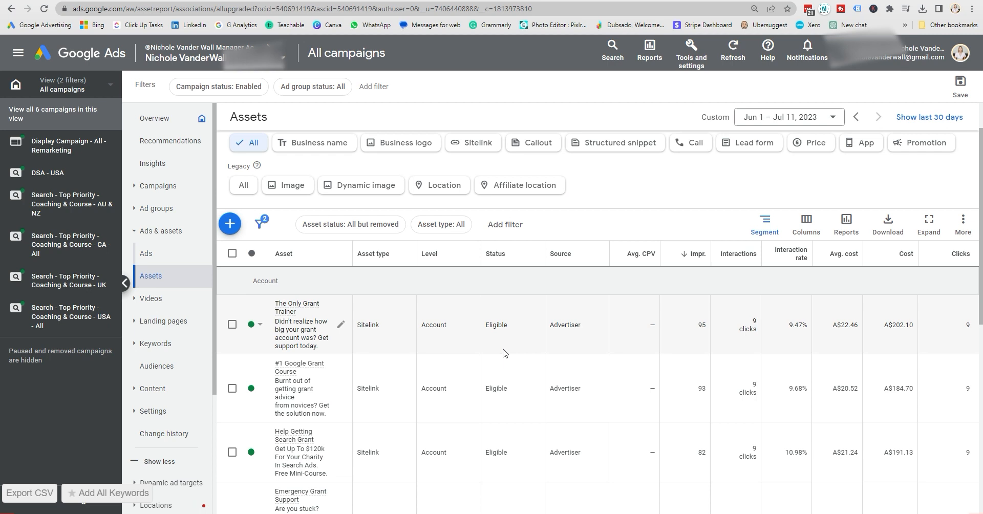